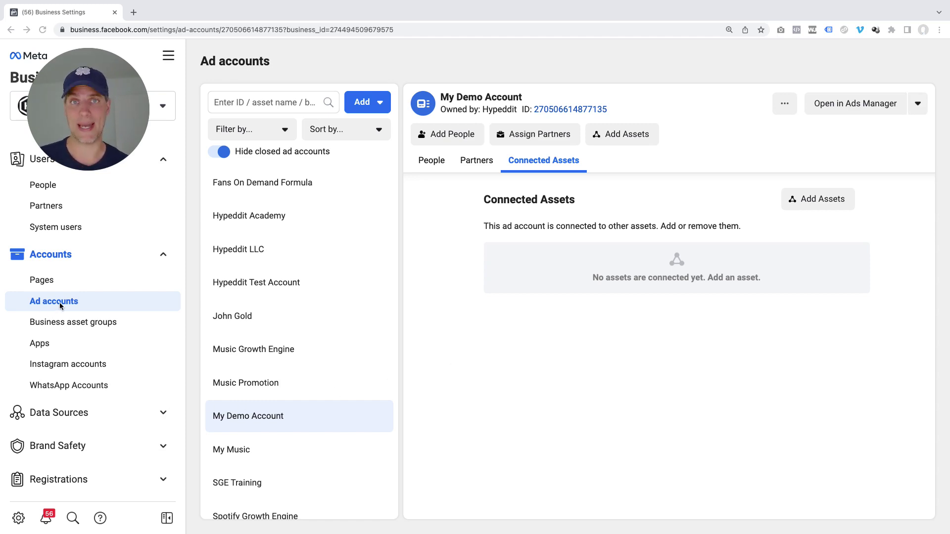
# - Create a new ad account named Demo, owned by your own business
pyautogui.click(366, 104)
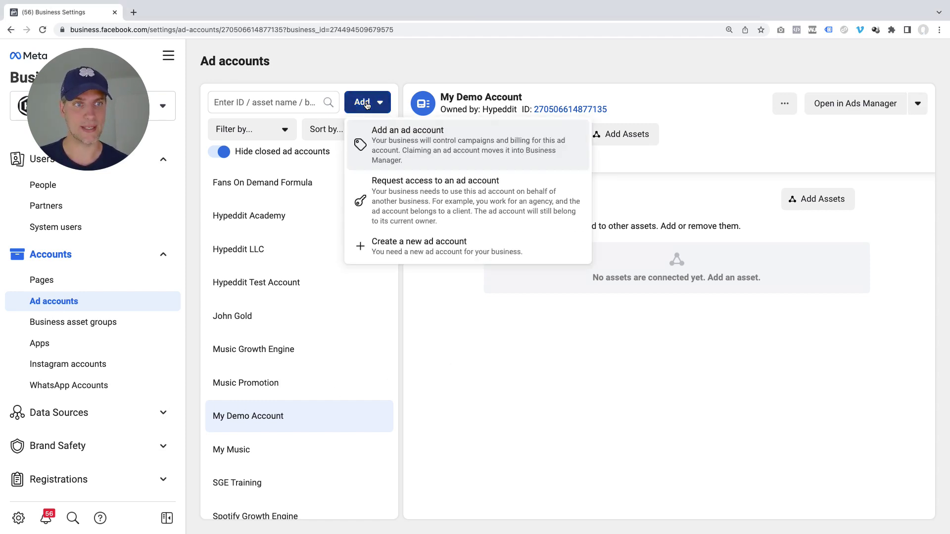
pyautogui.click(400, 253)
pyautogui.click(401, 225)
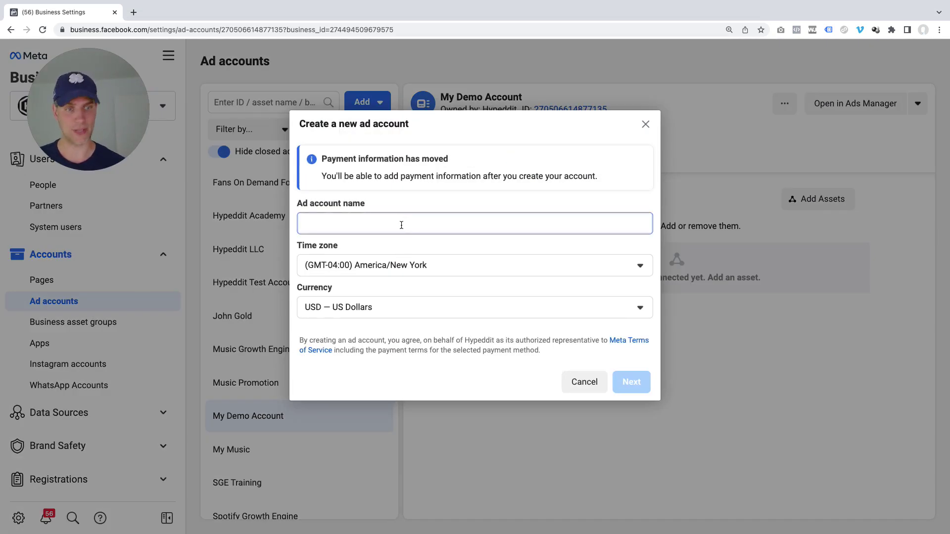
pyautogui.write('Demo')
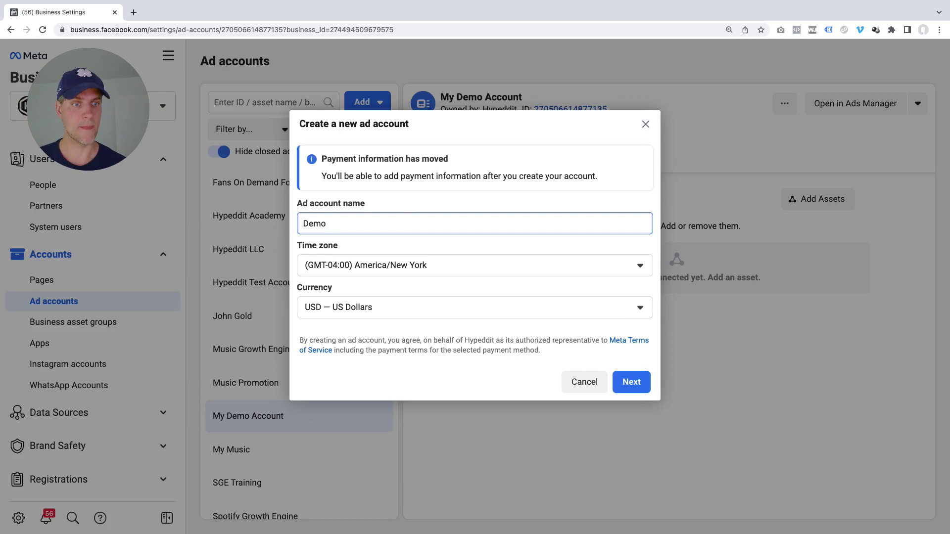
pyautogui.click(636, 387)
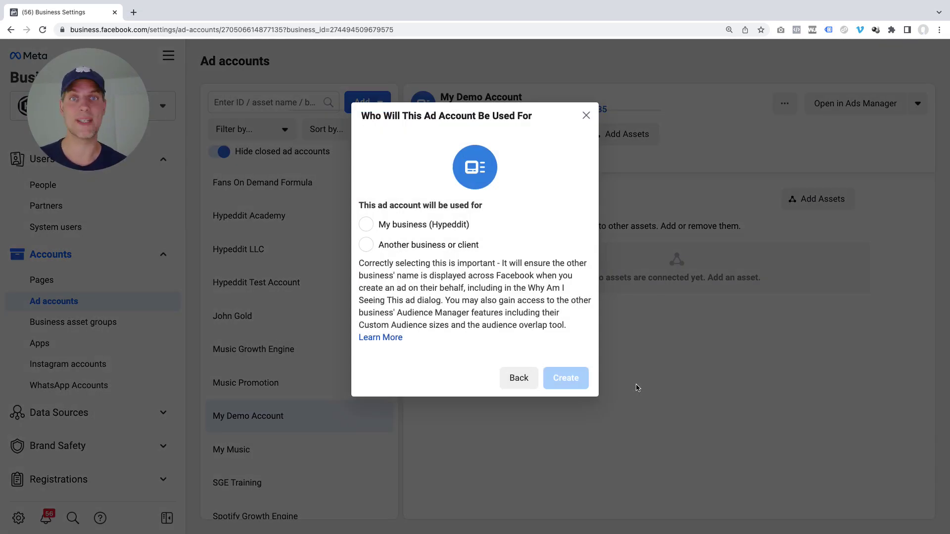
pyautogui.click(367, 226)
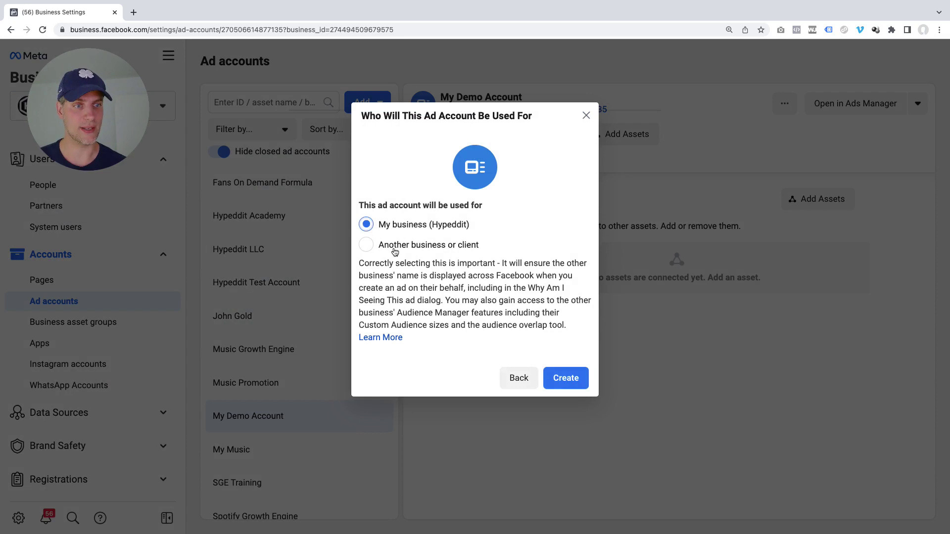
pyautogui.click(573, 384)
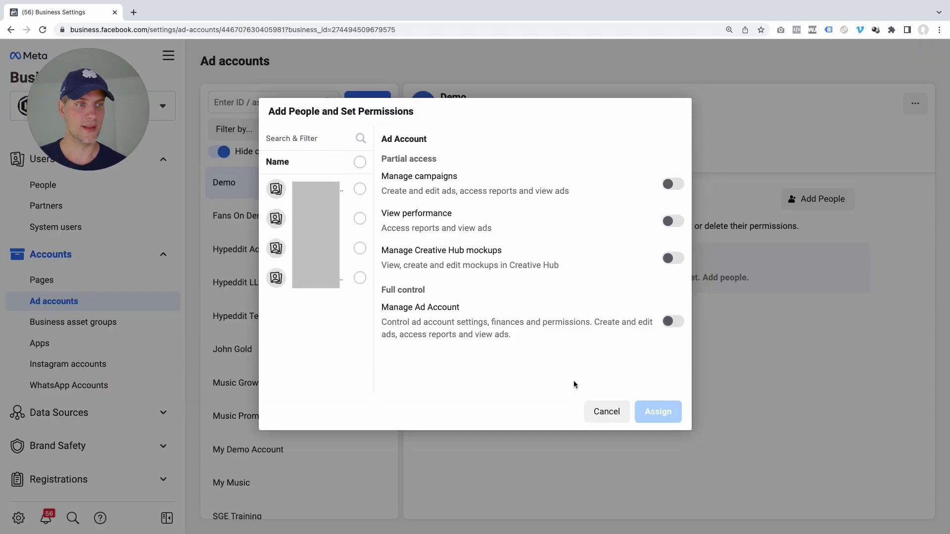
# - Assign one person full Manage Ad Account control of Demo, dismissing the error message
pyautogui.click(360, 248)
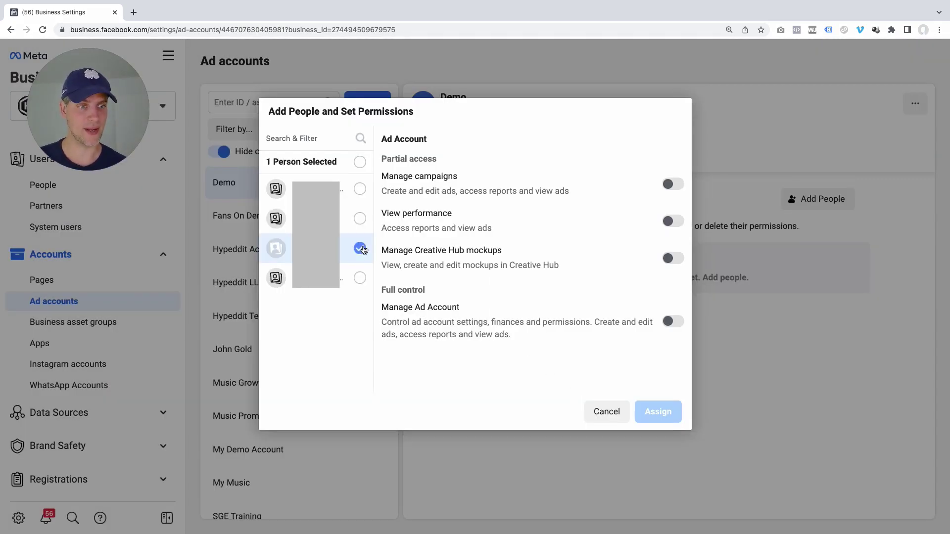
pyautogui.click(673, 322)
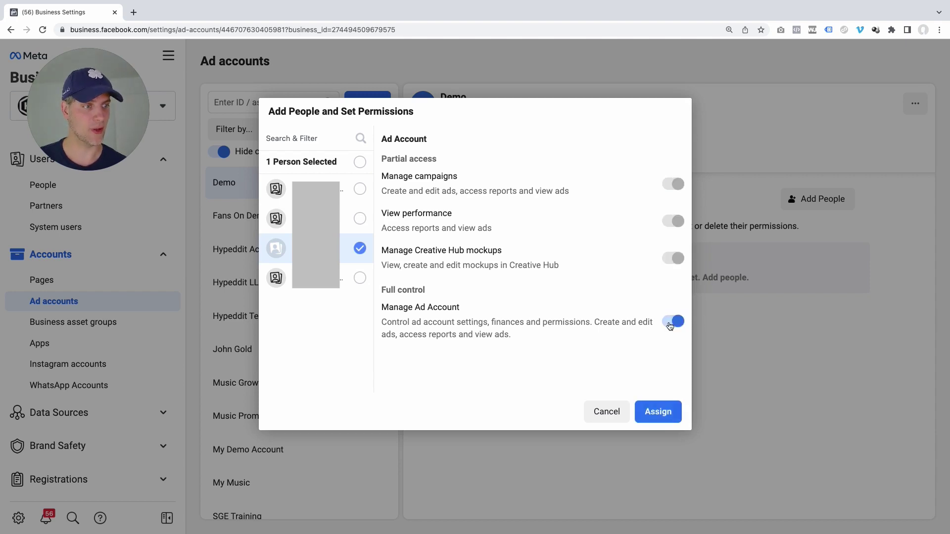
pyautogui.click(661, 415)
pyautogui.press('Escape')
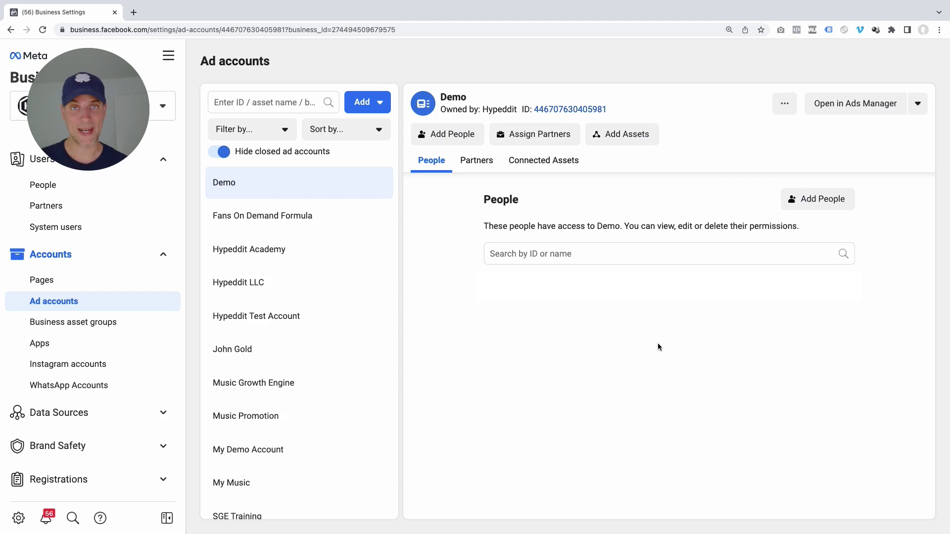
# - Open the Demo account in Ads Manager, then go to Events Manager from All tools
pyautogui.click(854, 104)
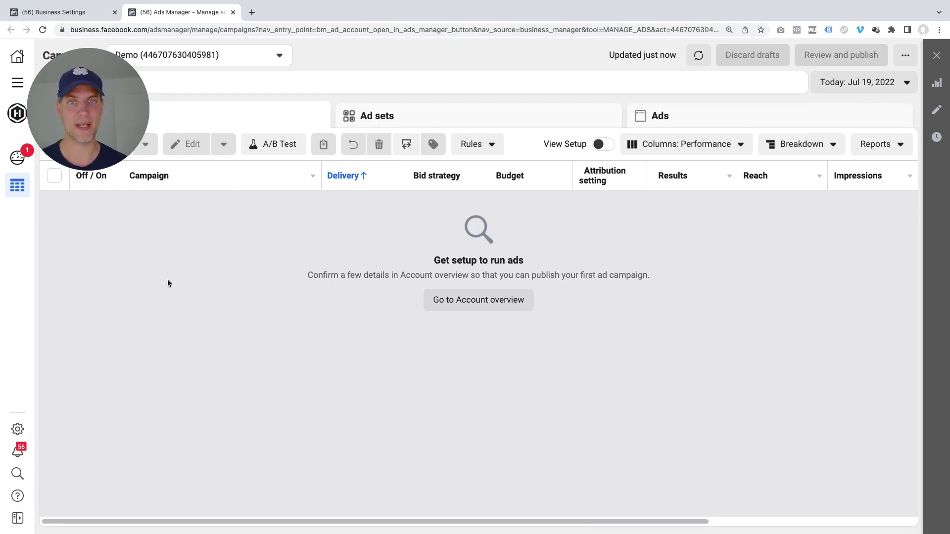
pyautogui.click(18, 83)
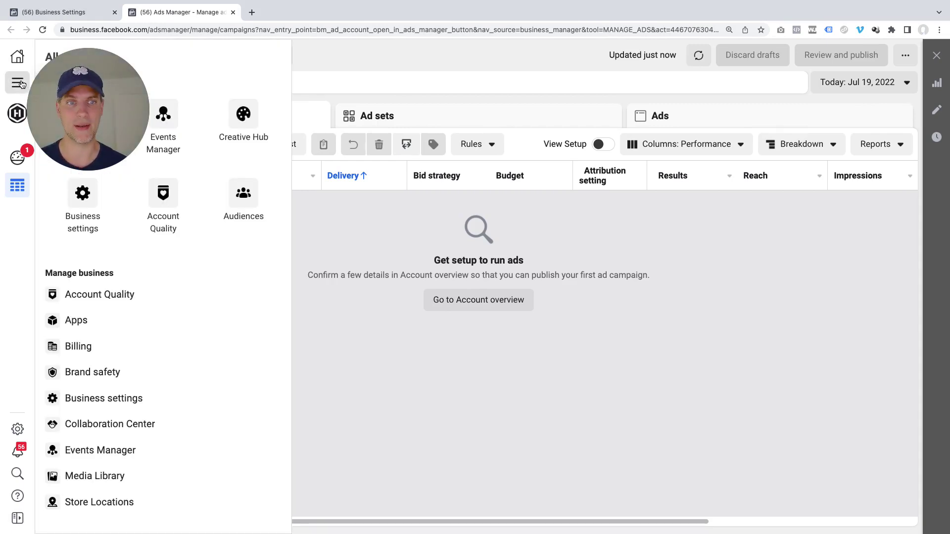
pyautogui.click(170, 119)
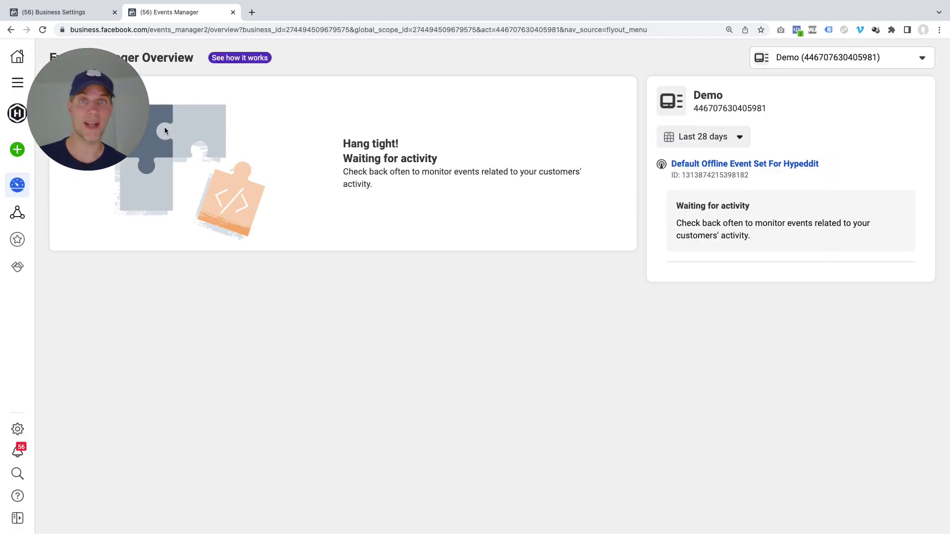
pyautogui.moveTo(52, 148)
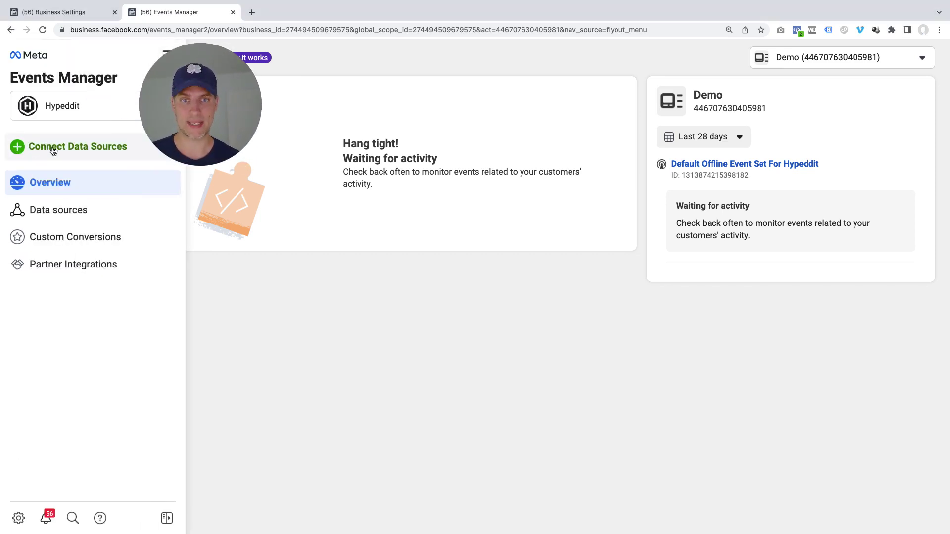
pyautogui.click(65, 146)
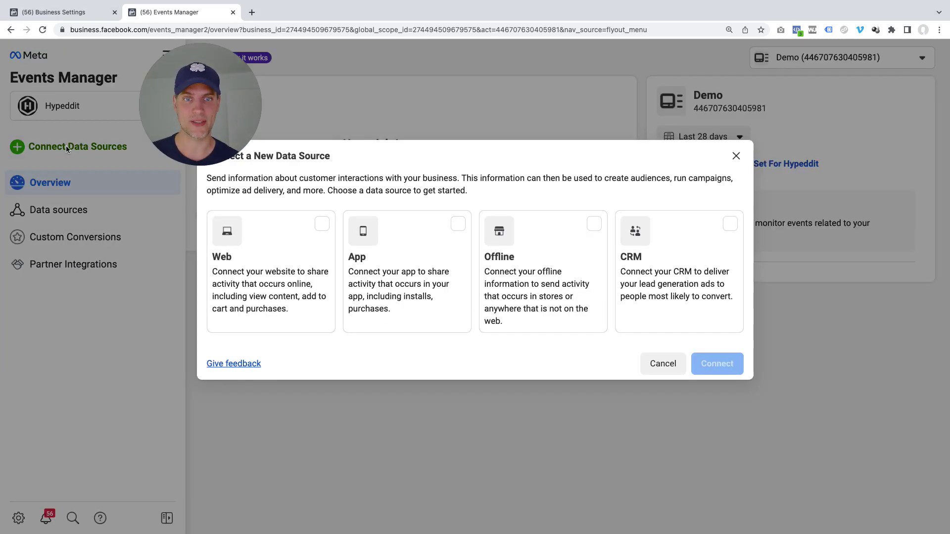
pyautogui.click(321, 224)
pyautogui.click(718, 364)
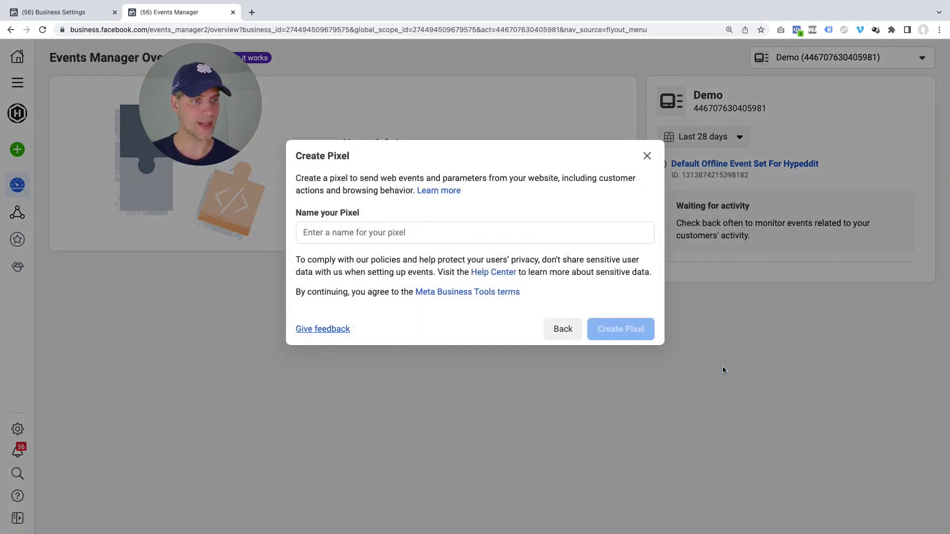
pyautogui.click(367, 235)
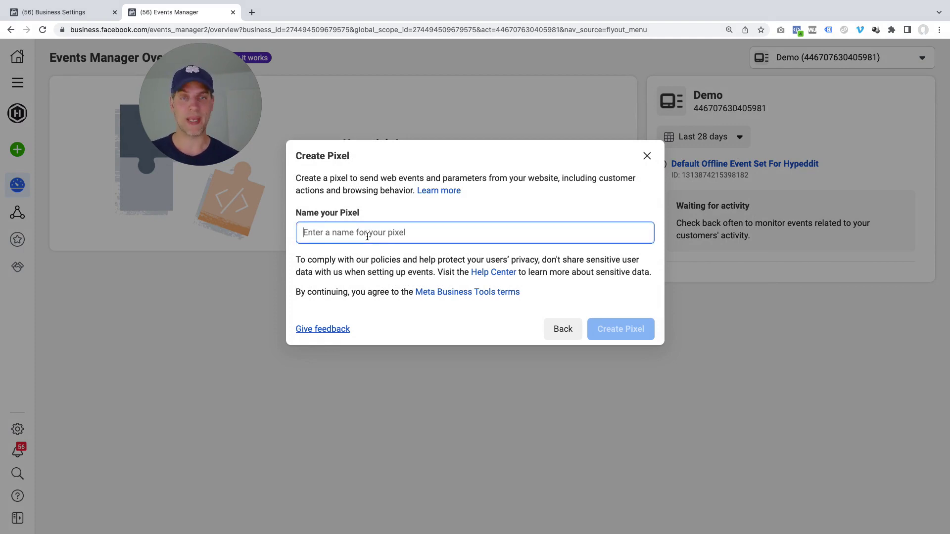
pyautogui.write("Demo's ")
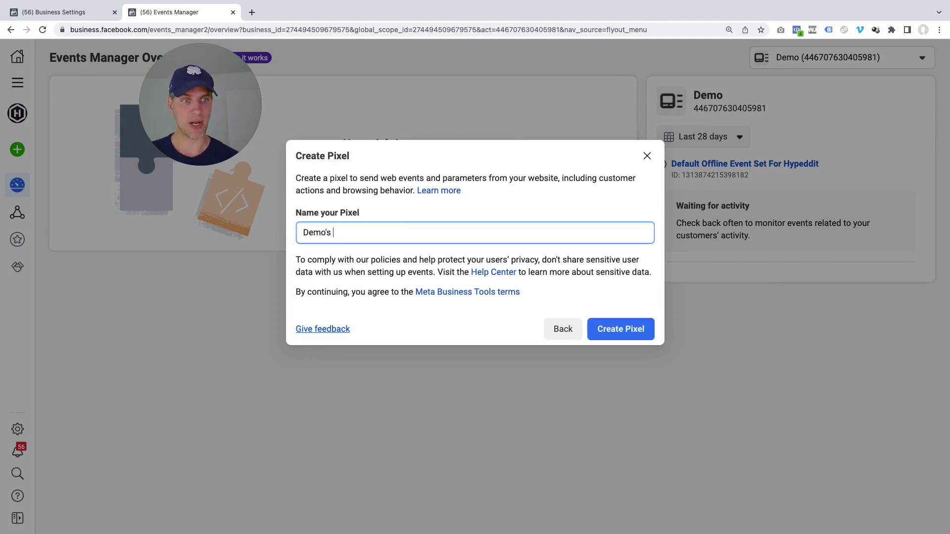
pyautogui.write('Pixel')
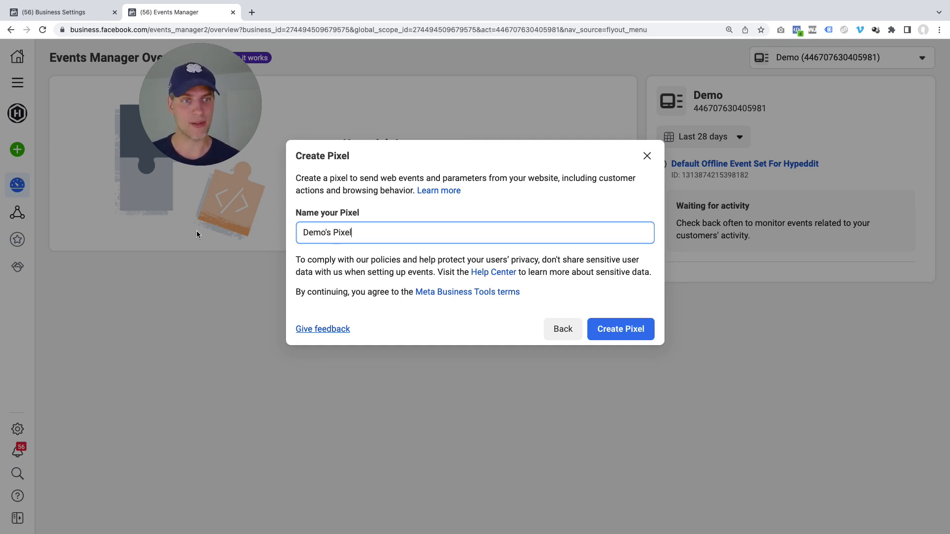
pyautogui.click(619, 330)
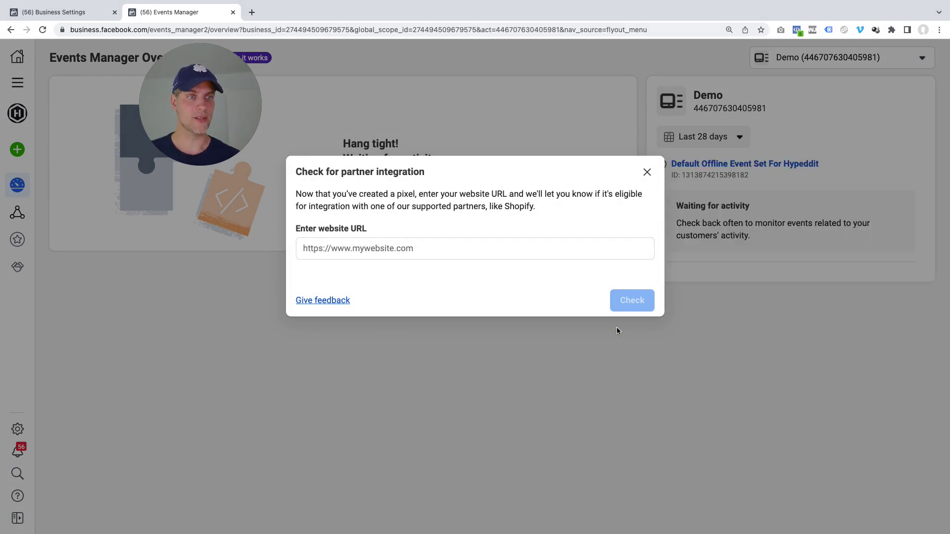
pyautogui.click(647, 171)
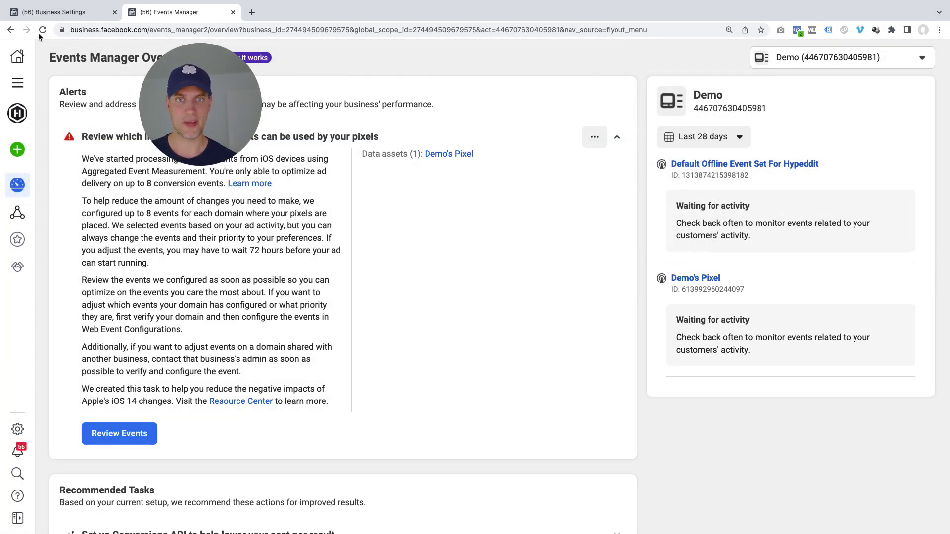
pyautogui.click(43, 31)
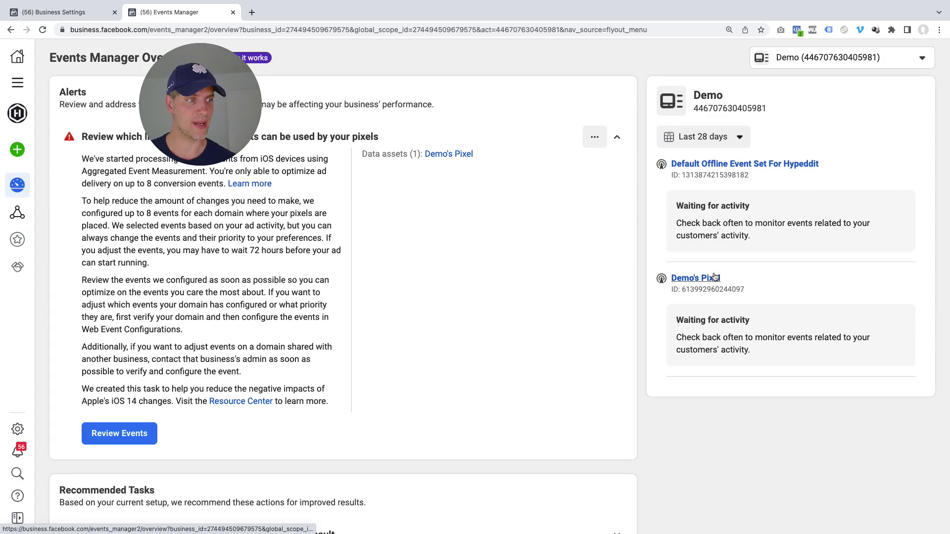
pyautogui.moveTo(683, 289); pyautogui.dragTo(744, 290)
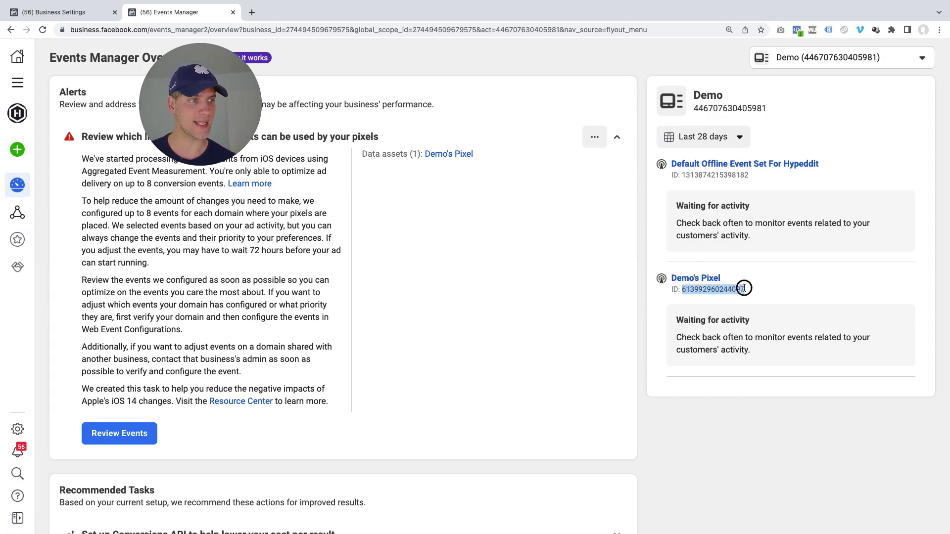